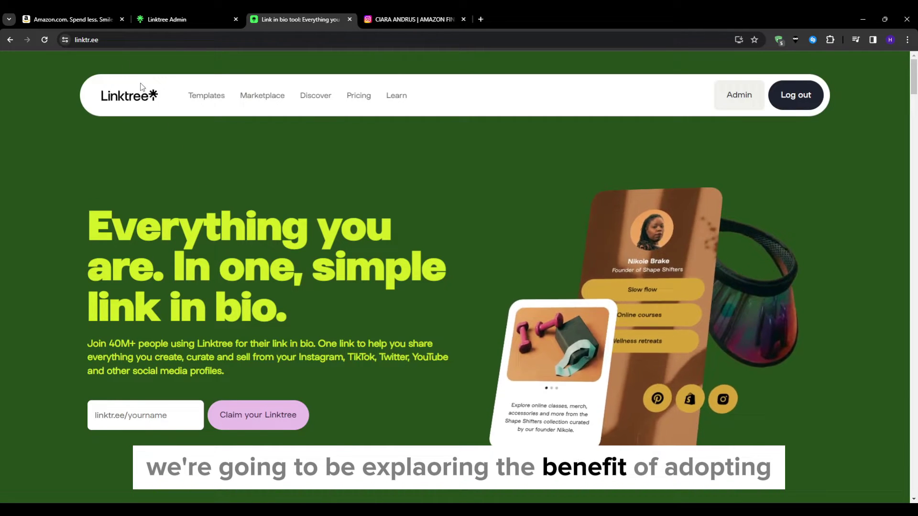
# - Scroll through the Amazon homepage and back up, then bring up the Amazon-finds creator's Instagram profile
pyautogui.click(82, 19)
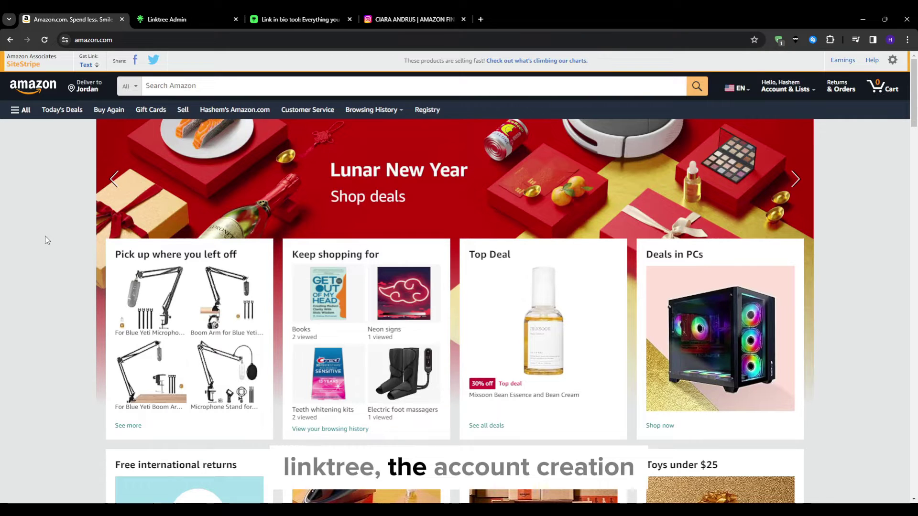
pyautogui.scroll(-6, 33, 242)
pyautogui.scroll(-1, 34, 246)
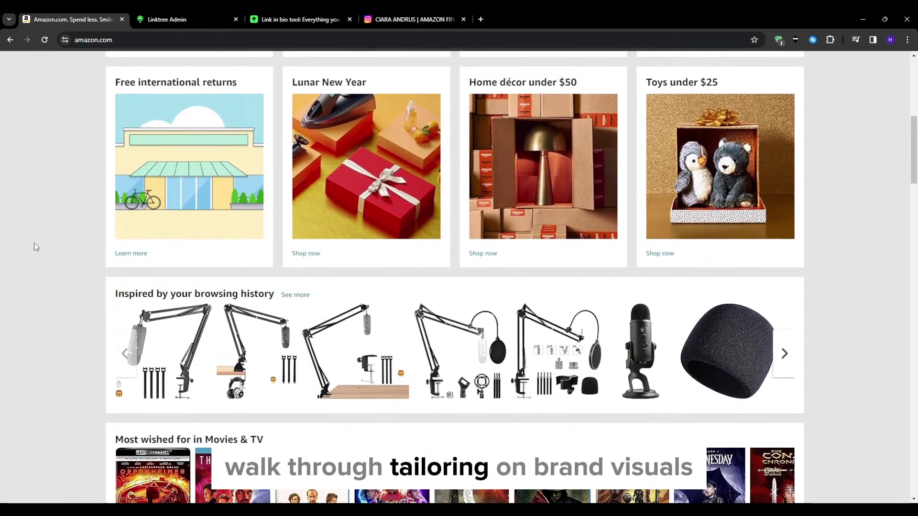
pyautogui.scroll(-5, 33, 237)
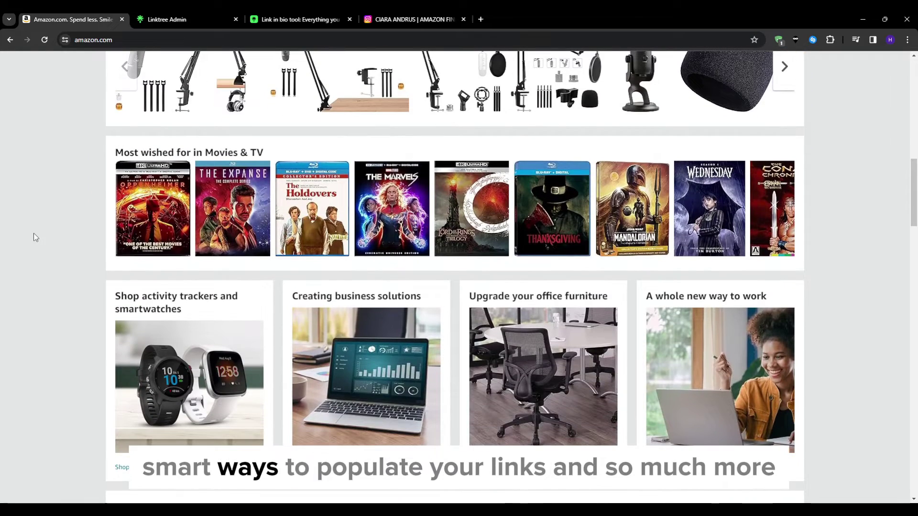
pyautogui.scroll(12, 35, 231)
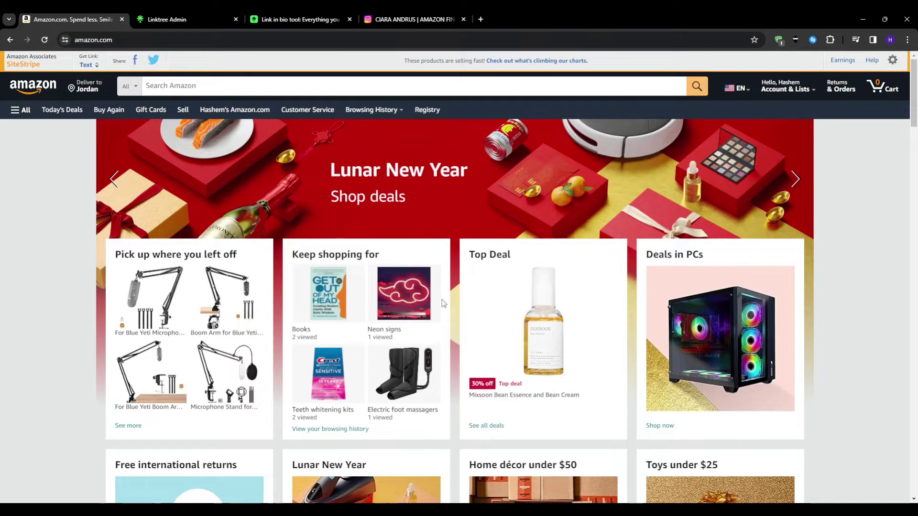
pyautogui.click(407, 18)
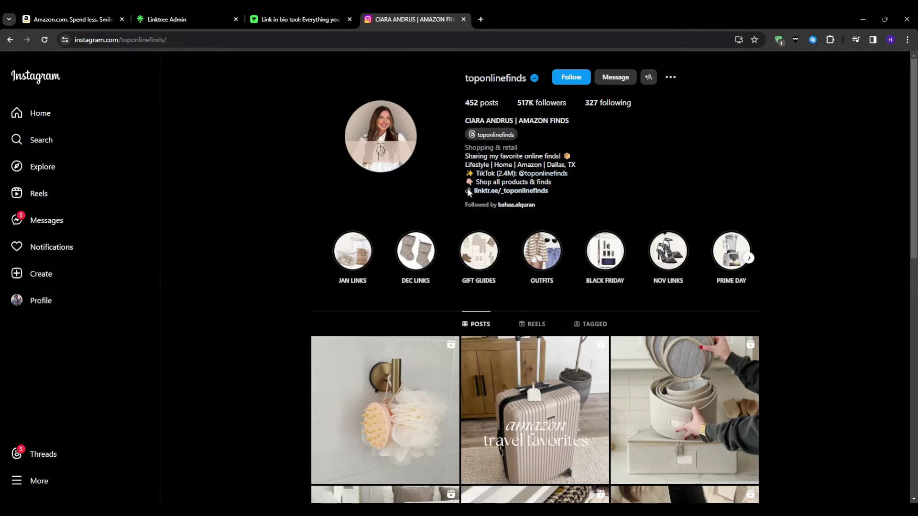
# - Open the linktr.ee link from the creator's Instagram bio in a new tab
pyautogui.click(511, 190)
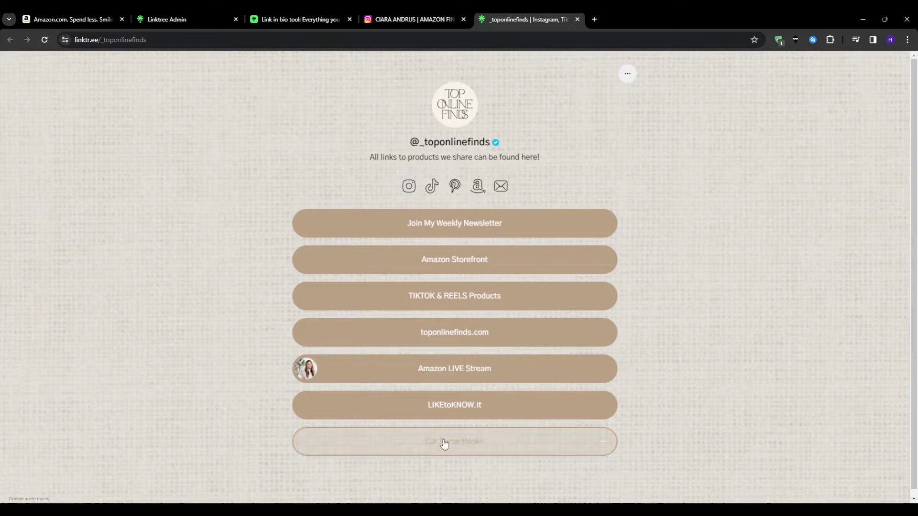
# - Glance down the creator's Linktree page, then switch to your own Linktree Analytics dashboard
pyautogui.scroll(-1, 245, 273)
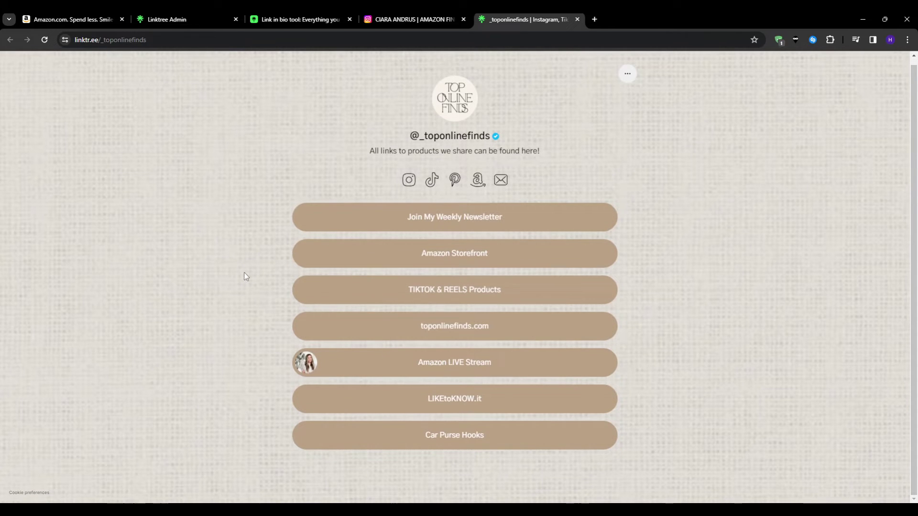
pyautogui.click(201, 18)
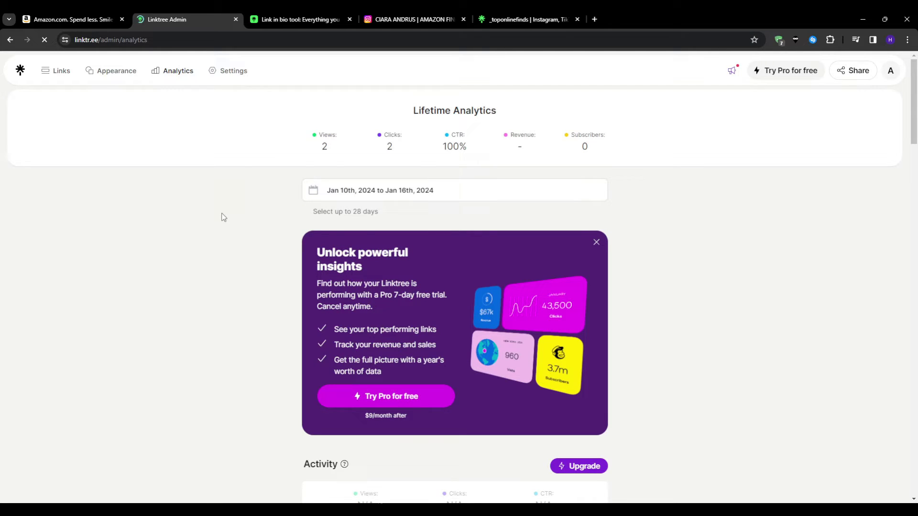
# - Check the Analytics page and Linktree homepage, then open the Links editor with Product 2 and Amazon product 1
pyautogui.scroll(-6, 223, 217)
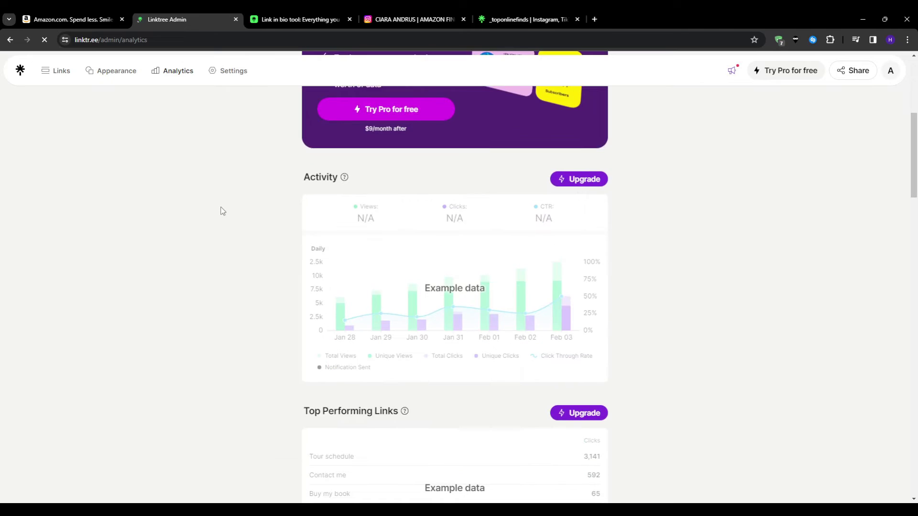
pyautogui.scroll(6, 223, 211)
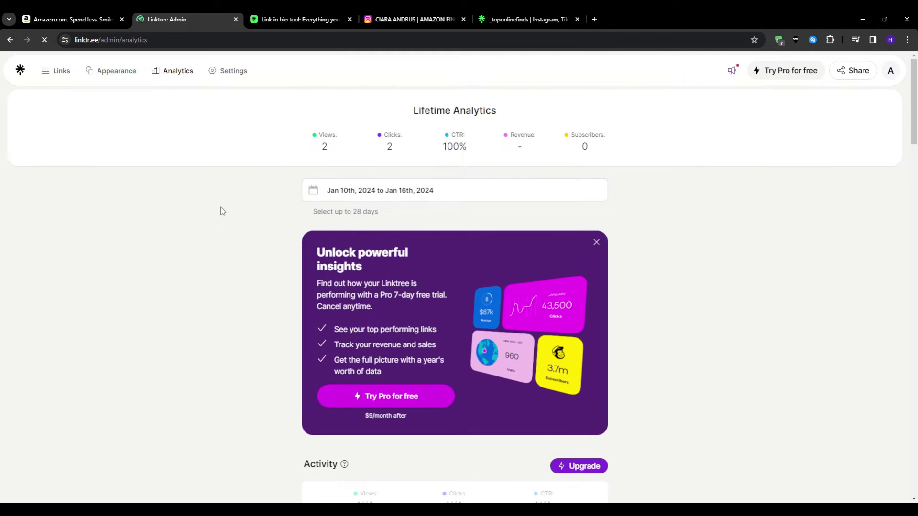
pyautogui.click(299, 20)
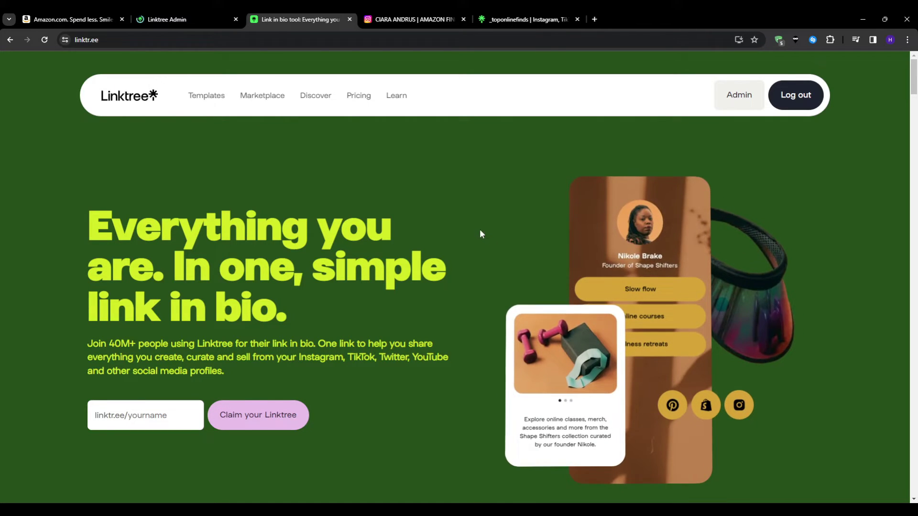
pyautogui.click(201, 19)
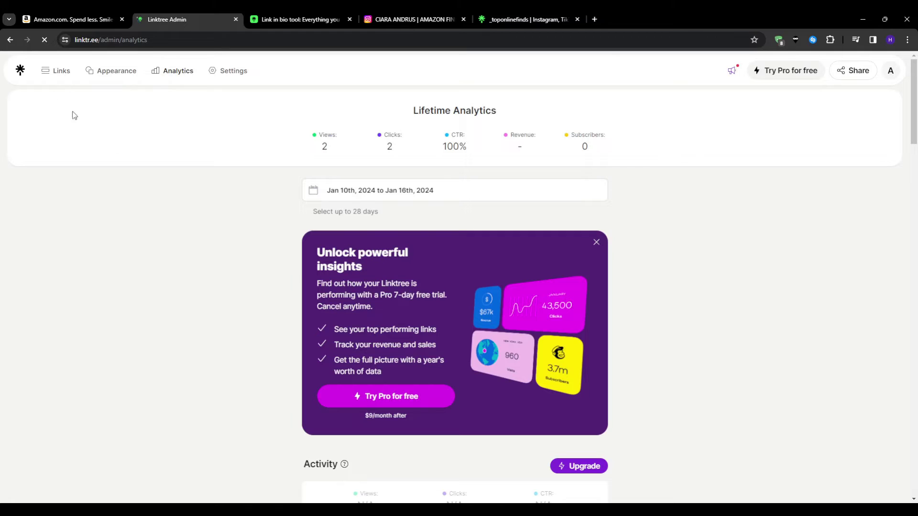
pyautogui.click(53, 71)
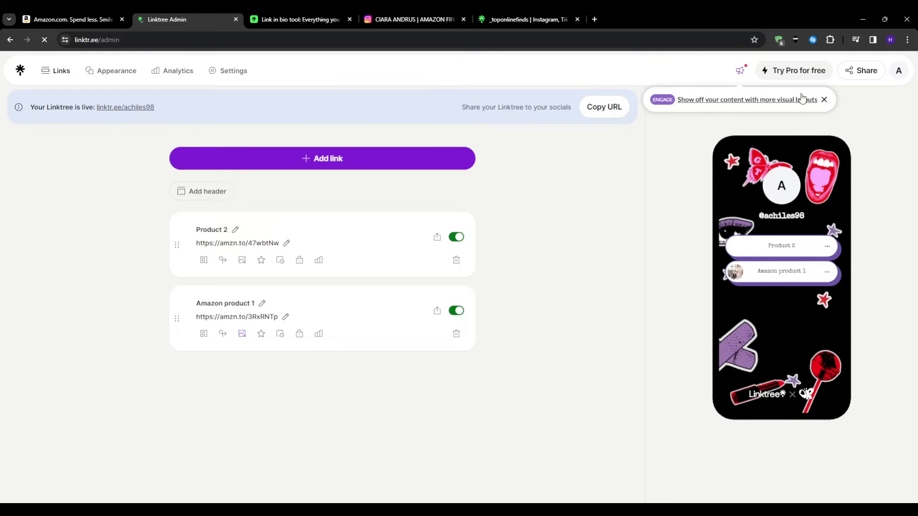
# - Dismiss the visual-layouts tip and go to the Appearance settings
pyautogui.click(824, 100)
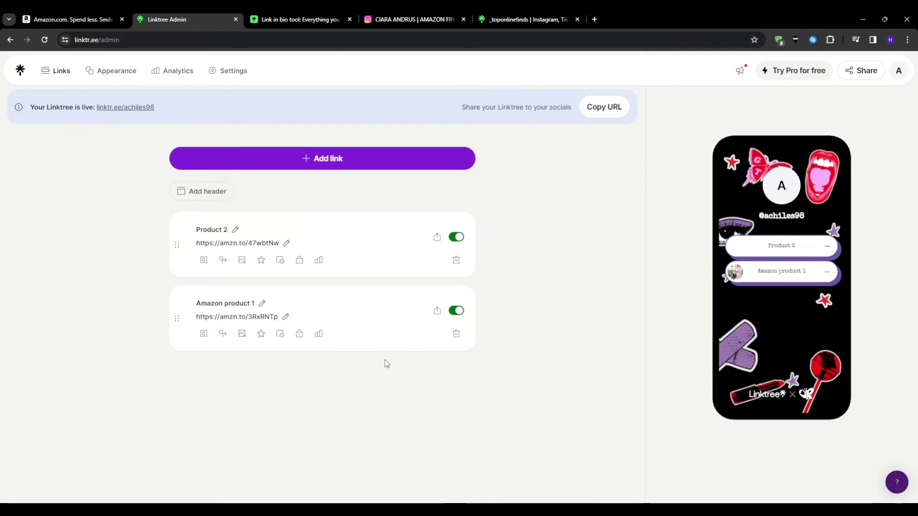
pyautogui.click(117, 72)
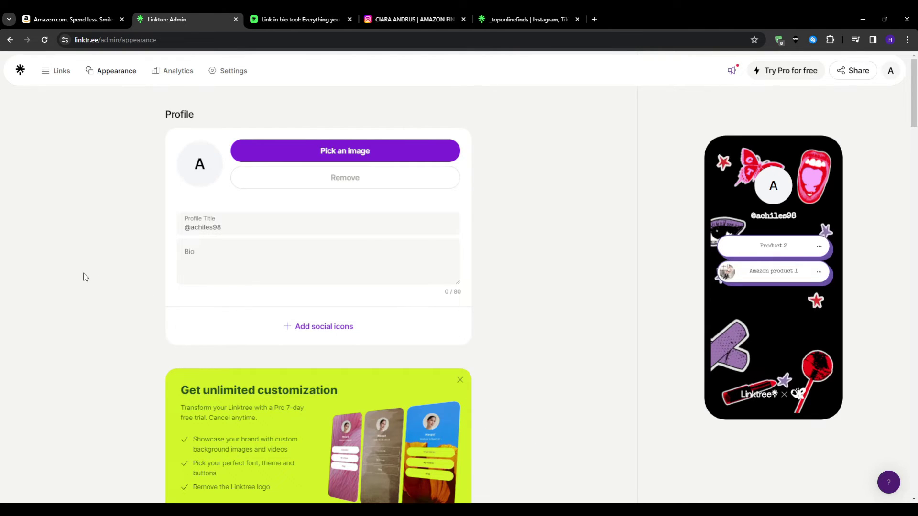
# - Apply the Lake White theme to the profile, then return to the Links list
pyautogui.scroll(-9, 76, 280)
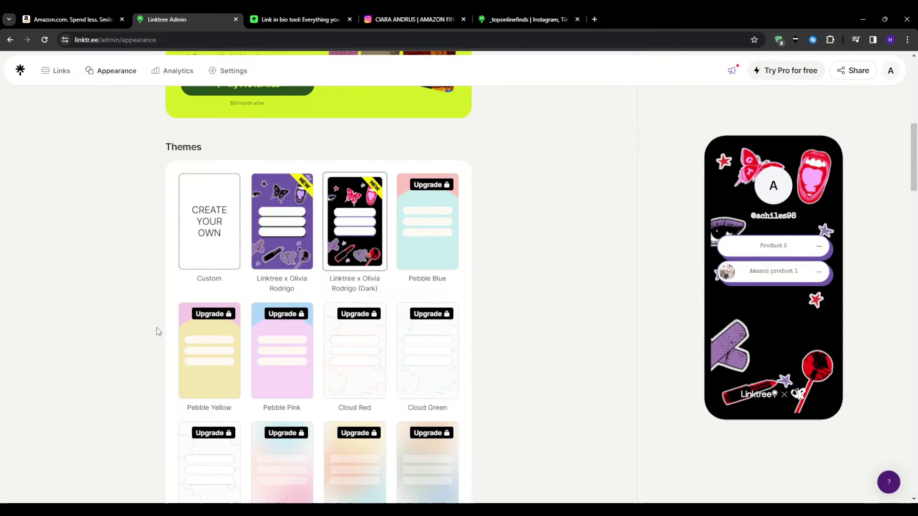
pyautogui.scroll(-5, 149, 342)
pyautogui.scroll(-4, 146, 342)
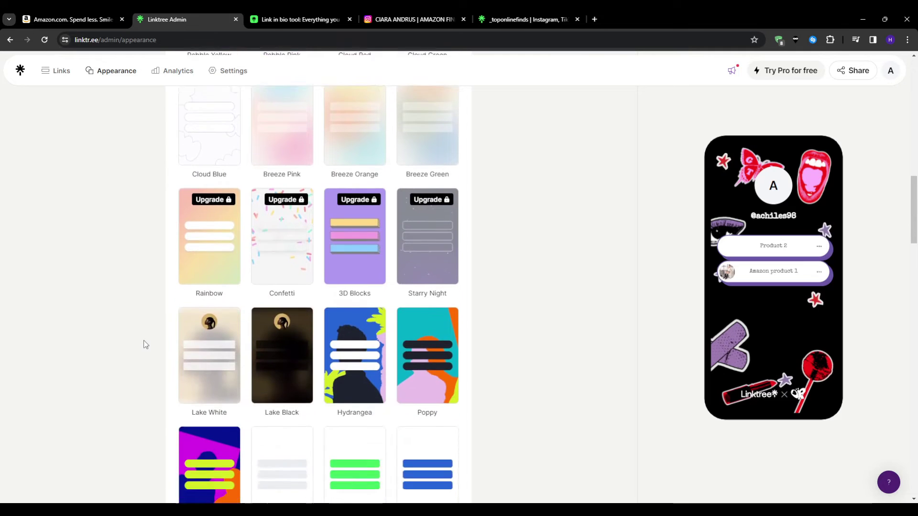
pyautogui.click(211, 282)
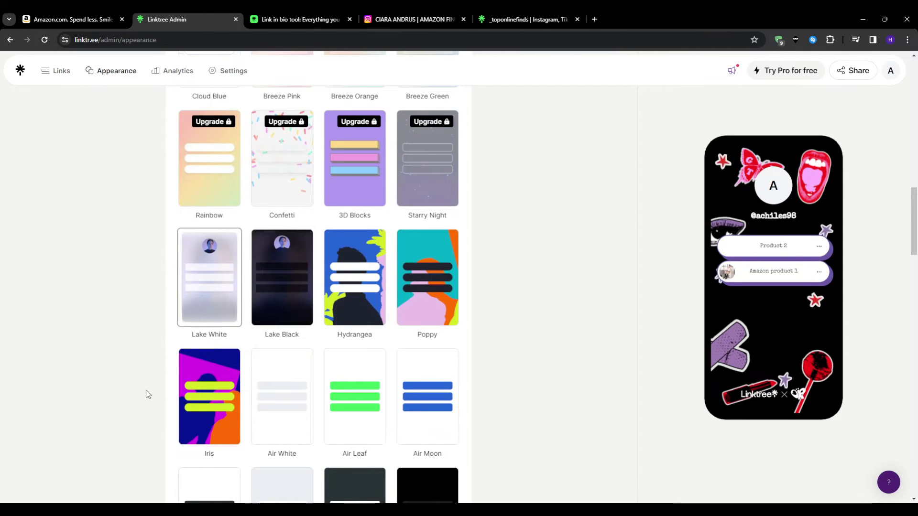
pyautogui.scroll(15, 84, 374)
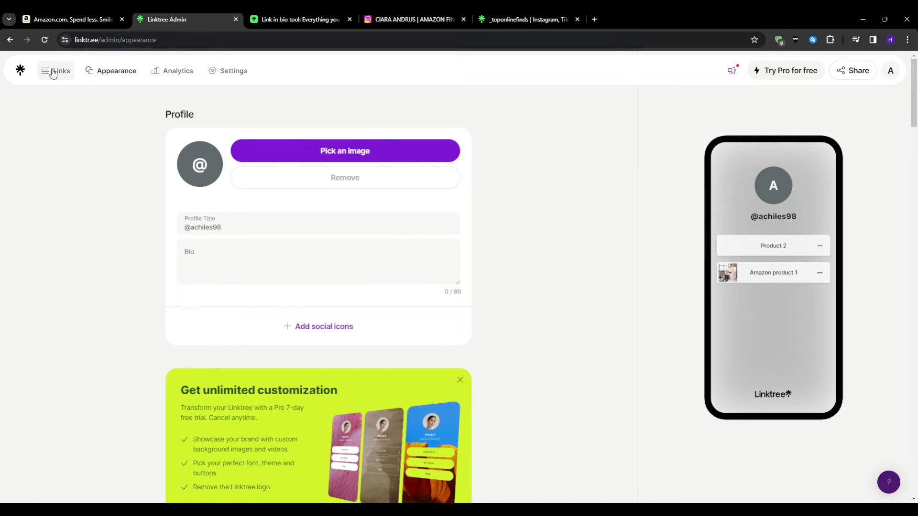
pyautogui.click(20, 70)
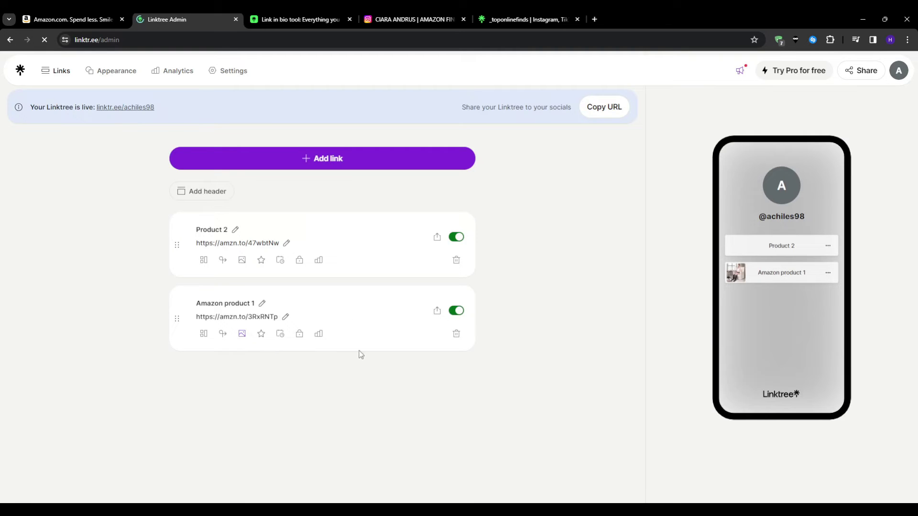
# - Open the EUDELE shower caddy from Home & Kitchen Best Sellers and generate its amzn.to short link
pyautogui.click(71, 19)
pyautogui.scroll(-5, 35, 305)
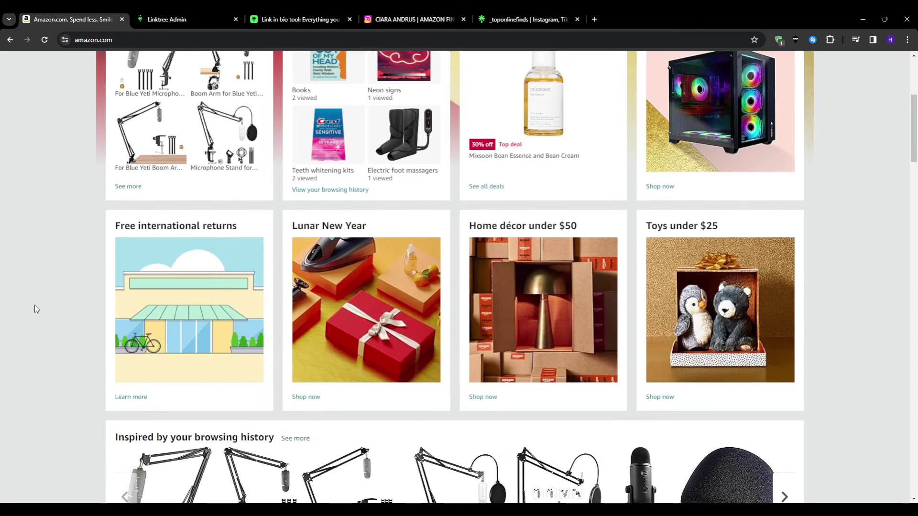
pyautogui.scroll(-8, 36, 305)
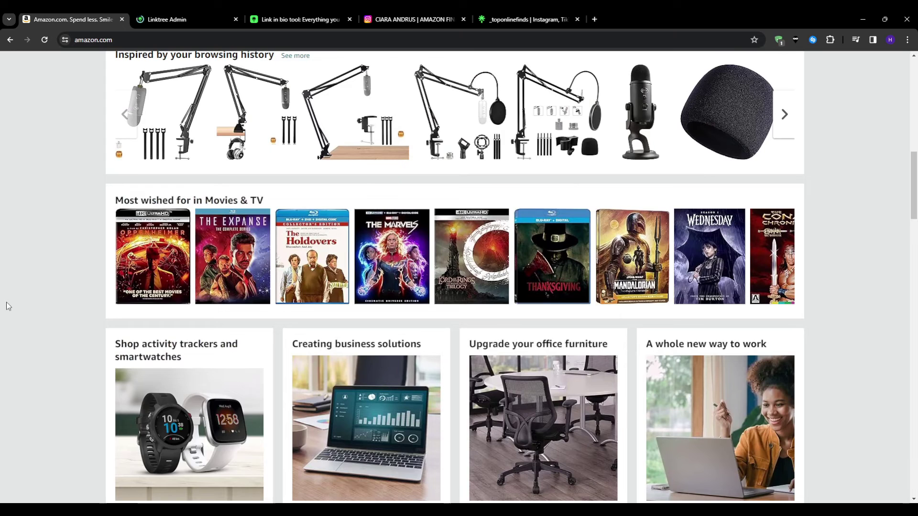
pyautogui.scroll(-7, 9, 306)
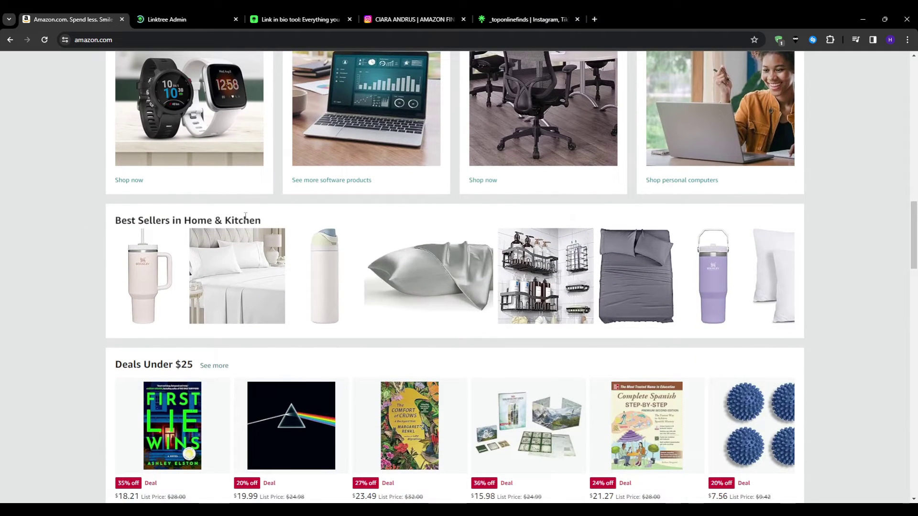
pyautogui.click(541, 273)
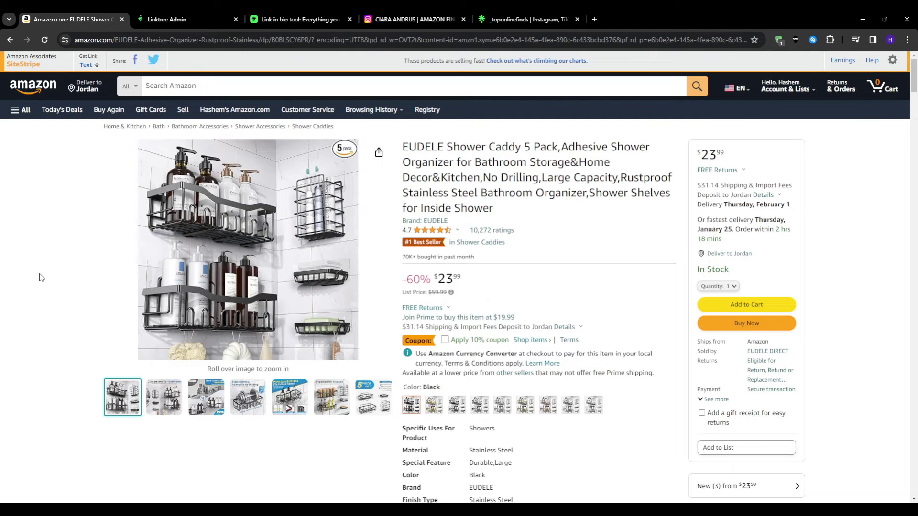
pyautogui.click(89, 64)
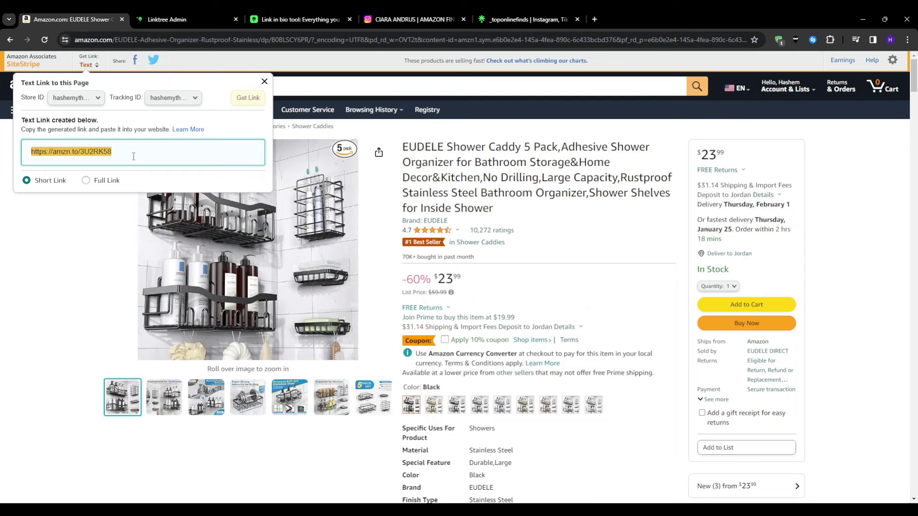
pyautogui.click(57, 229)
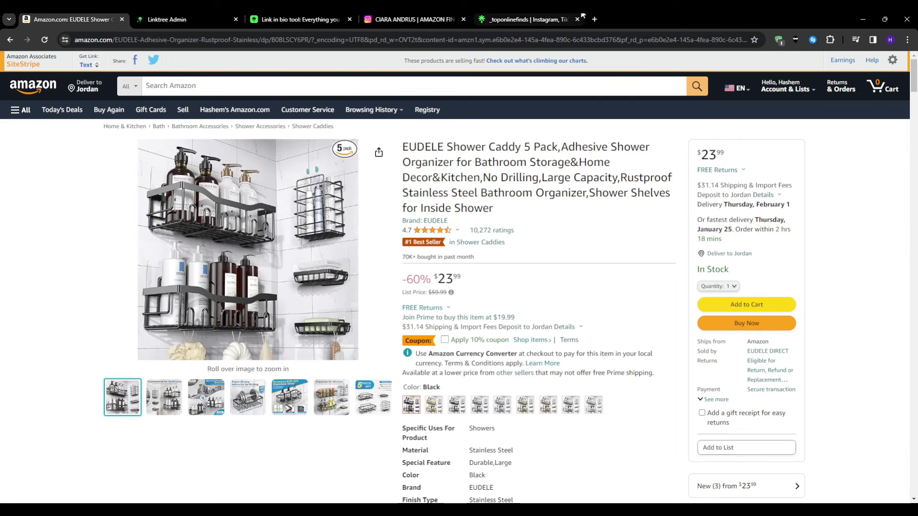
pyautogui.hotkey('ctrl', 'pageup')
pyautogui.hotkey('ctrl', 'pageup')
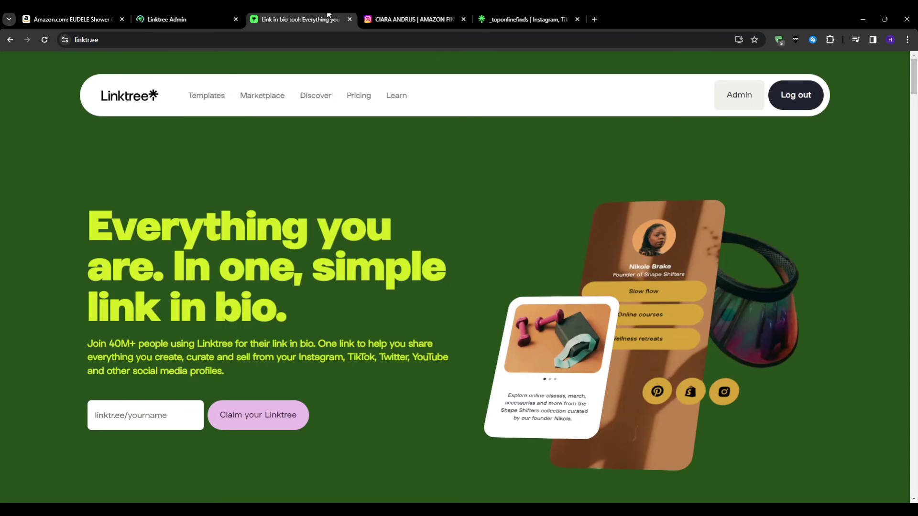
# - Add the pasted amzn.to shower caddy link atop the Links list and title it 'Shower Caddy'
pyautogui.click(515, 15)
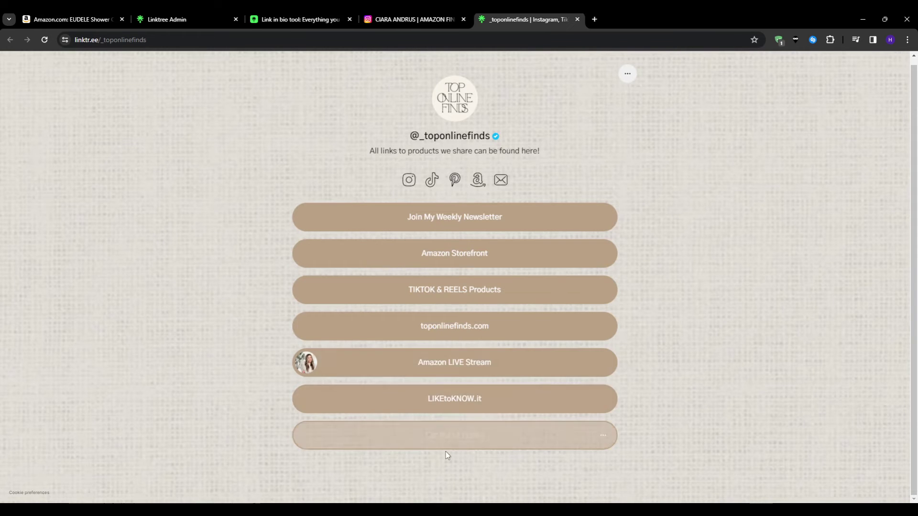
pyautogui.hotkey('ctrl', '2')
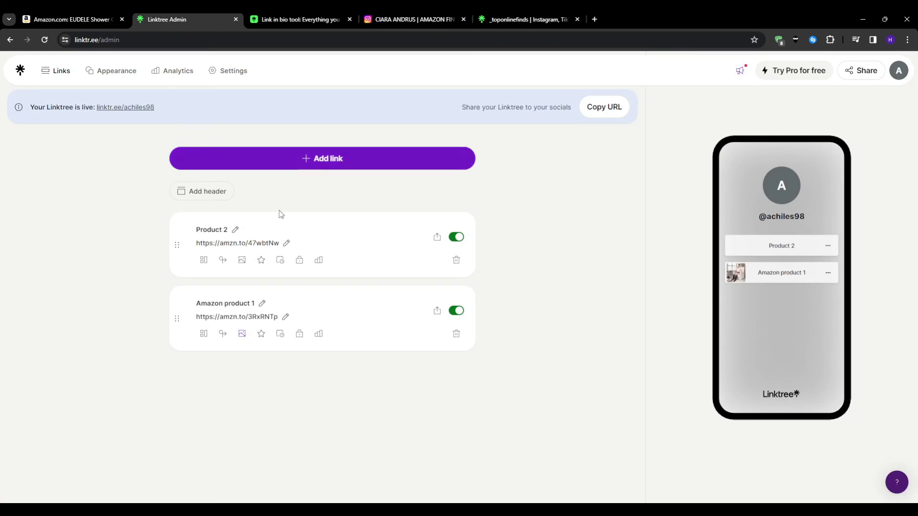
pyautogui.click(297, 162)
pyautogui.click(240, 200)
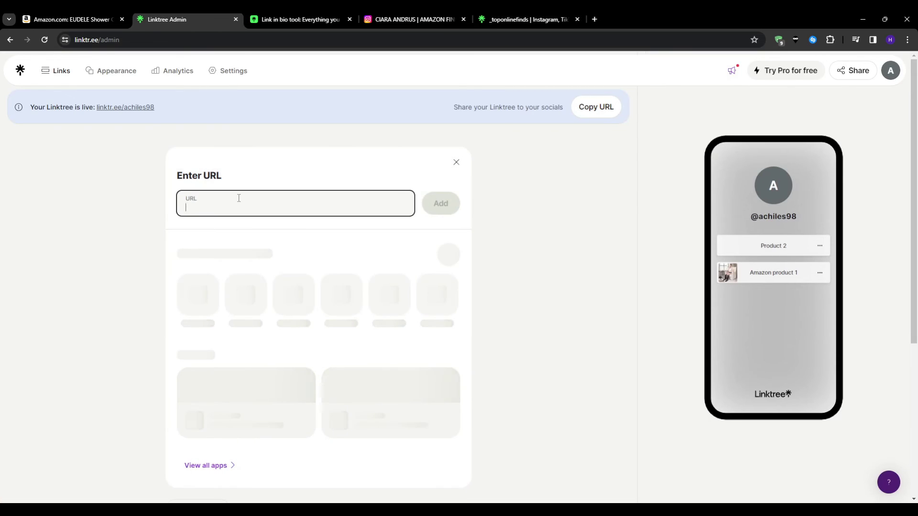
pyautogui.write('https://amzn.to/3U2RR58')
pyautogui.click(452, 201)
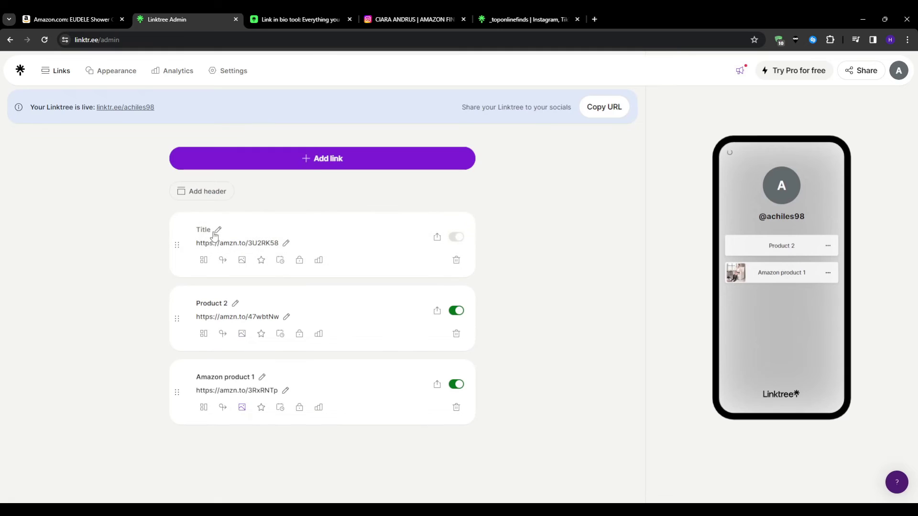
pyautogui.click(215, 232)
pyautogui.write('Shower')
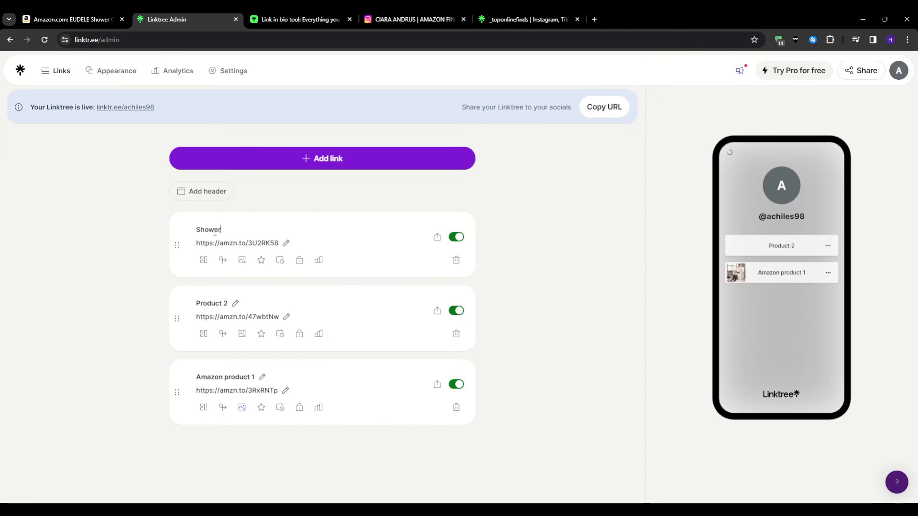
pyautogui.write(' Caddy')
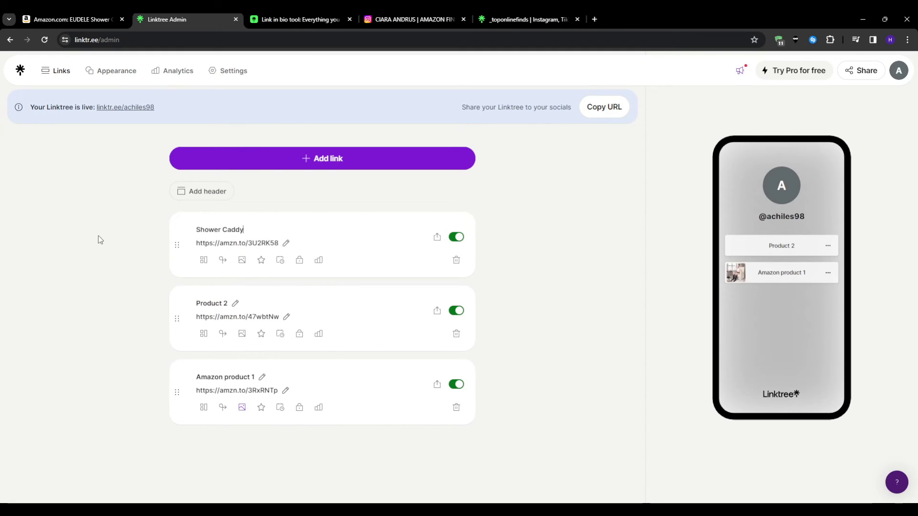
pyautogui.click(98, 235)
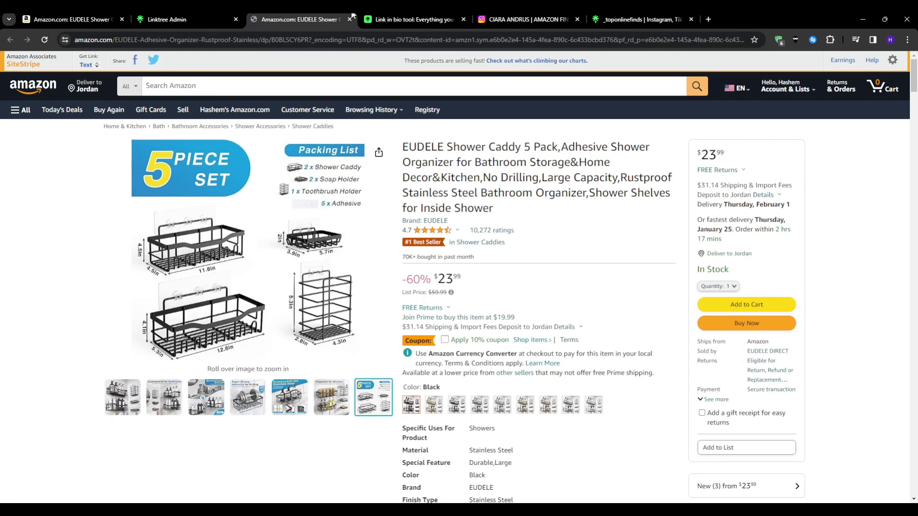
# - Close the duplicate EUDELE product tab to get back to the Linktree admin
pyautogui.click(350, 19)
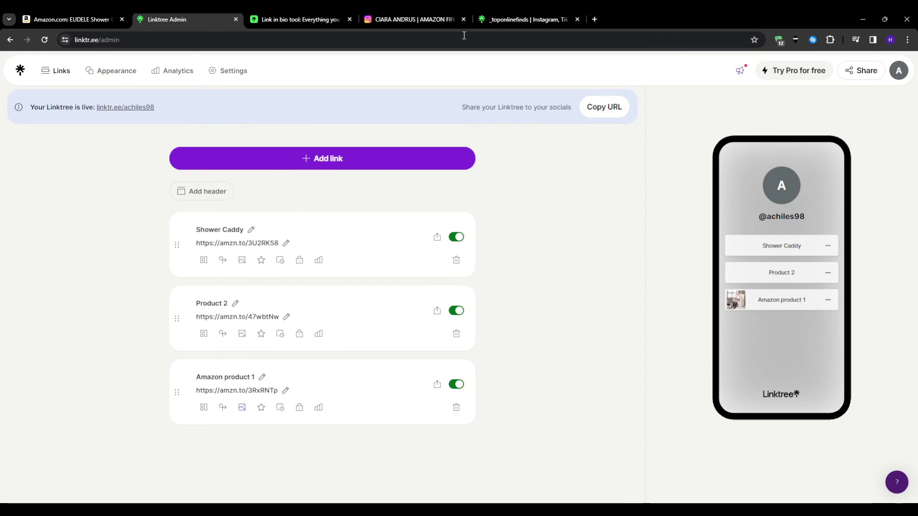
# - Switch to the Amazon-finds creator's Instagram profile tab
pyautogui.click(412, 20)
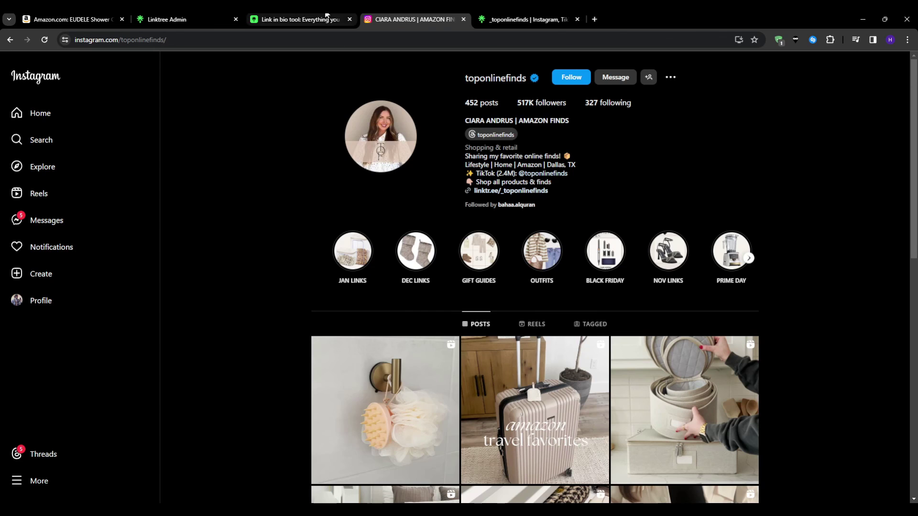
# - Switch from the Instagram profile to the Linktree homepage tab in the browser
pyautogui.hotkey('ctrl', 'pageup')
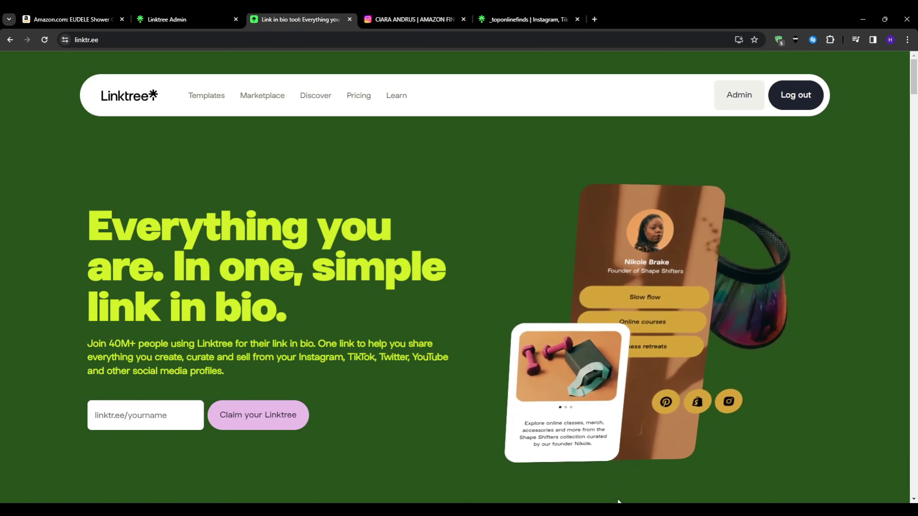